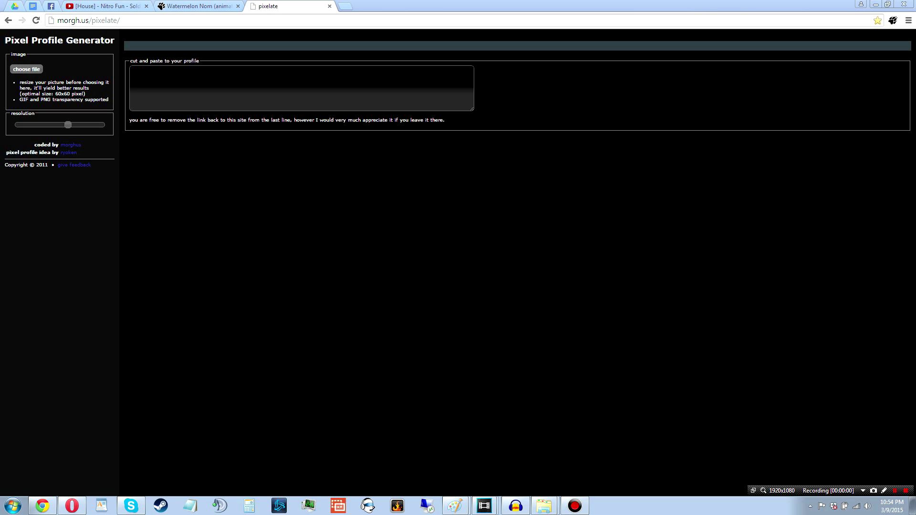
Load the pink paw pads picture from the _Clean folder into the generator
{"action": "left_click", "coordinate": [26, 70]}
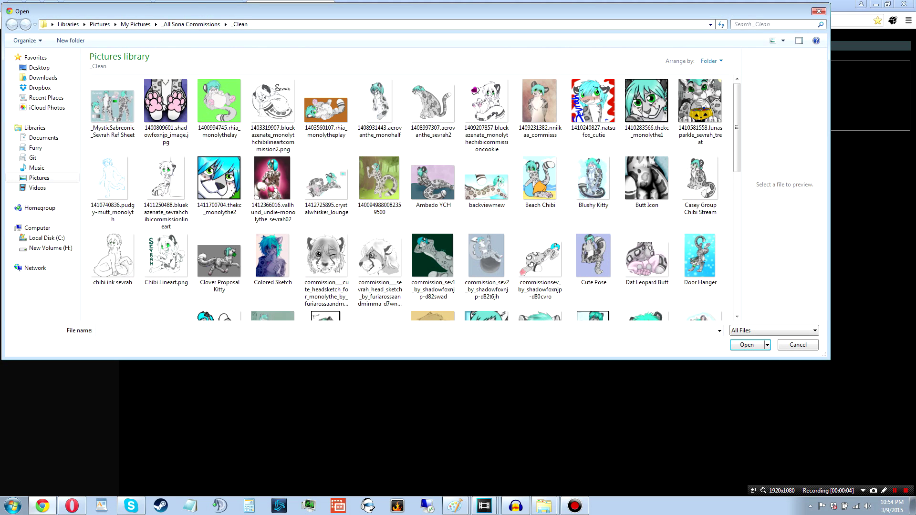
{"action": "key", "text": "Escape"}
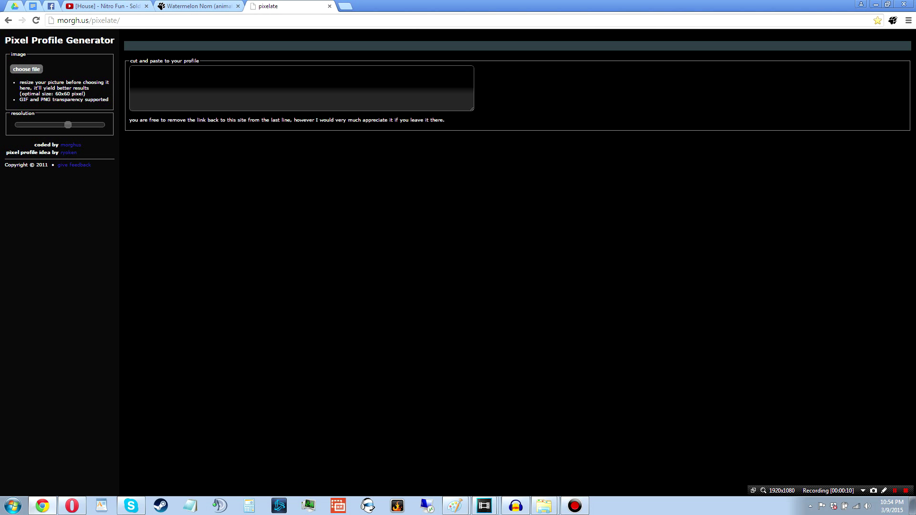
{"action": "left_click_drag", "start_coordinate": [84, 93], "coordinate": [24, 82]}
{"action": "left_click", "coordinate": [26, 68]}
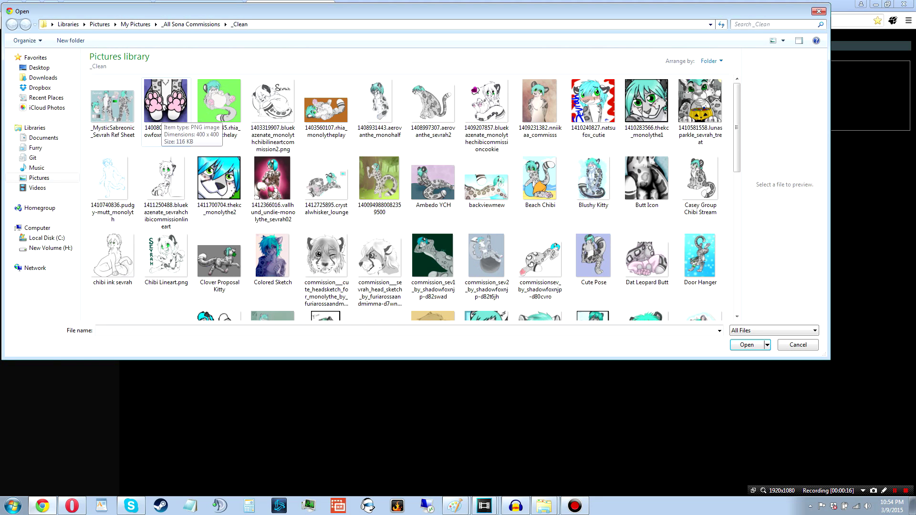
{"action": "double_click", "coordinate": [165, 114]}
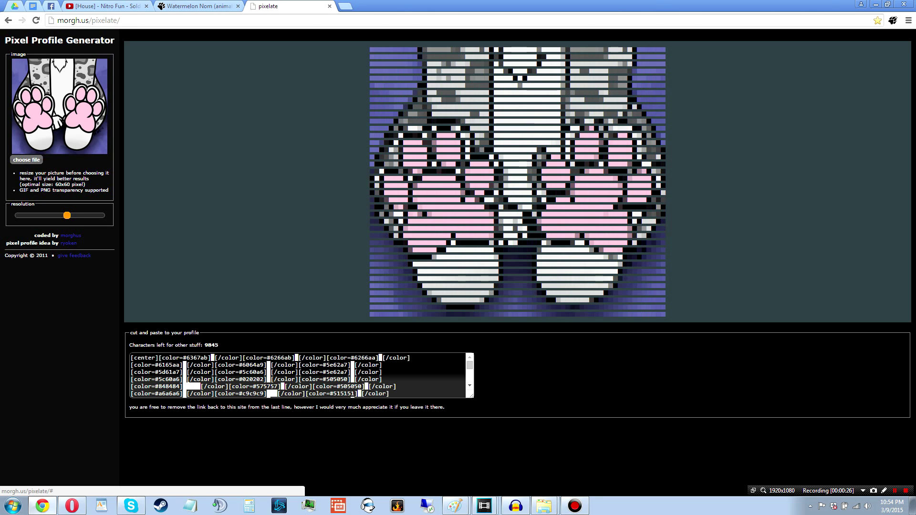
Sweep the resolution slider from minimum to maximum, leaving the paw pads at full resolution
{"action": "left_click_drag", "start_coordinate": [64, 215], "coordinate": [15, 216]}
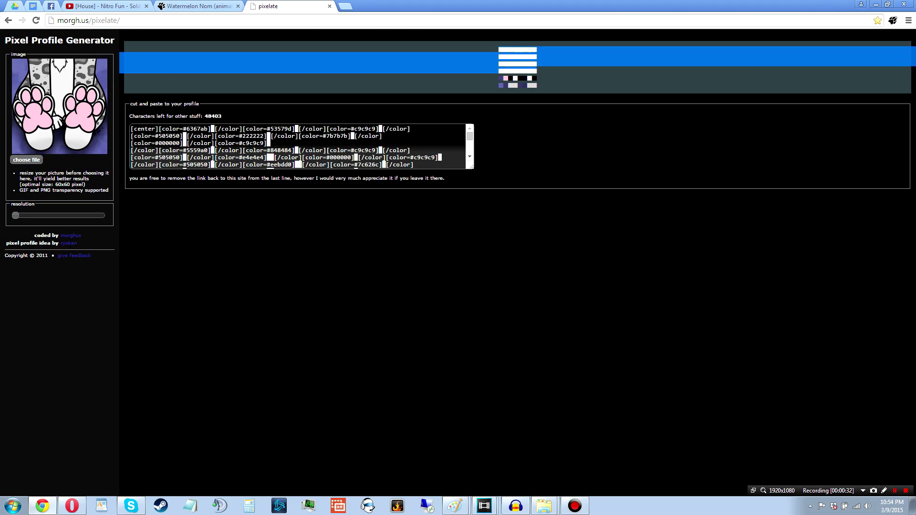
{"action": "left_click_drag", "start_coordinate": [16, 215], "coordinate": [104, 216]}
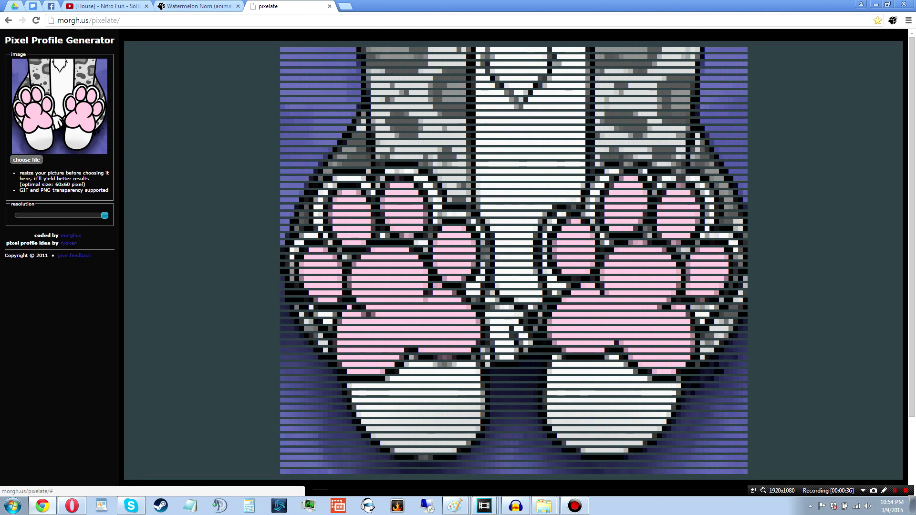
{"action": "scroll", "coordinate": [513, 262], "scroll_direction": "down", "scroll_amount": 1}
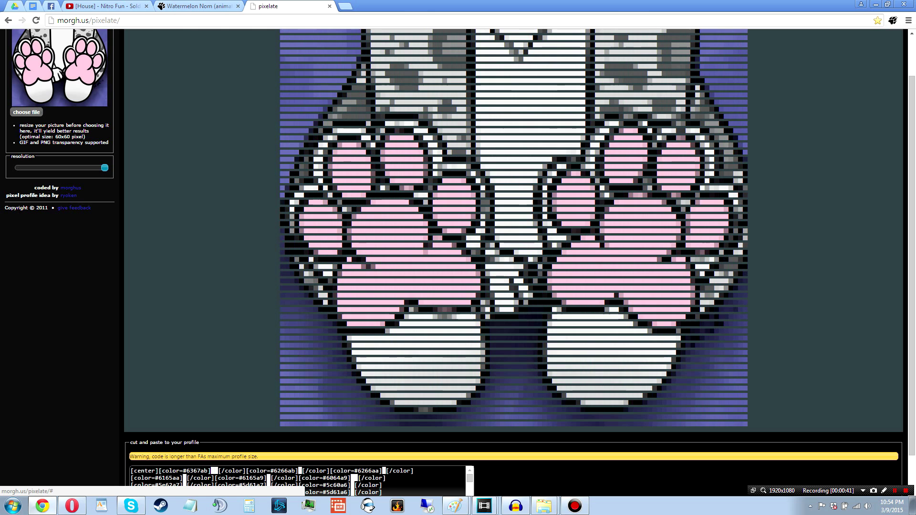
{"action": "scroll", "coordinate": [514, 262], "scroll_direction": "up", "scroll_amount": 1}
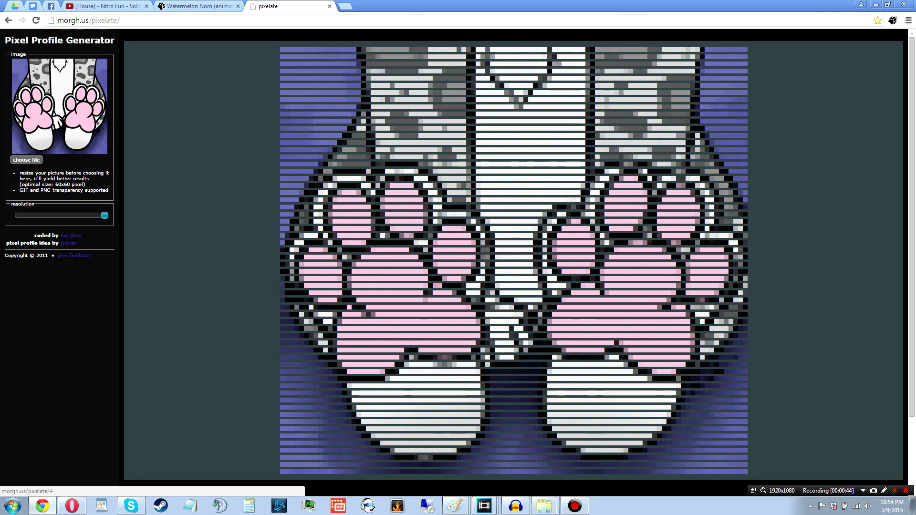
{"action": "left_click", "coordinate": [200, 6]}
{"action": "left_click", "coordinate": [286, 6]}
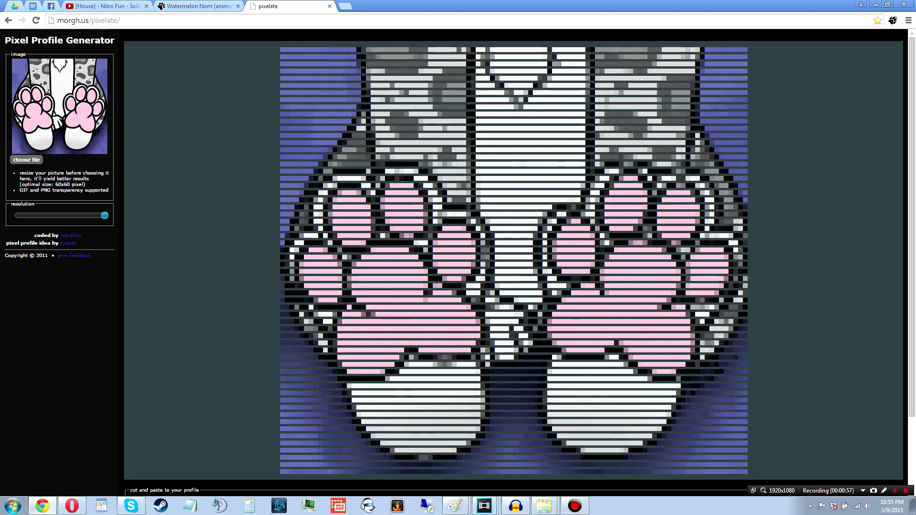
{"action": "mouse_move", "coordinate": [105, 216]}
{"action": "left_mouse_down"}
{"action": "mouse_move", "coordinate": [21, 215]}
{"action": "mouse_move", "coordinate": [105, 215]}
{"action": "left_mouse_up"}
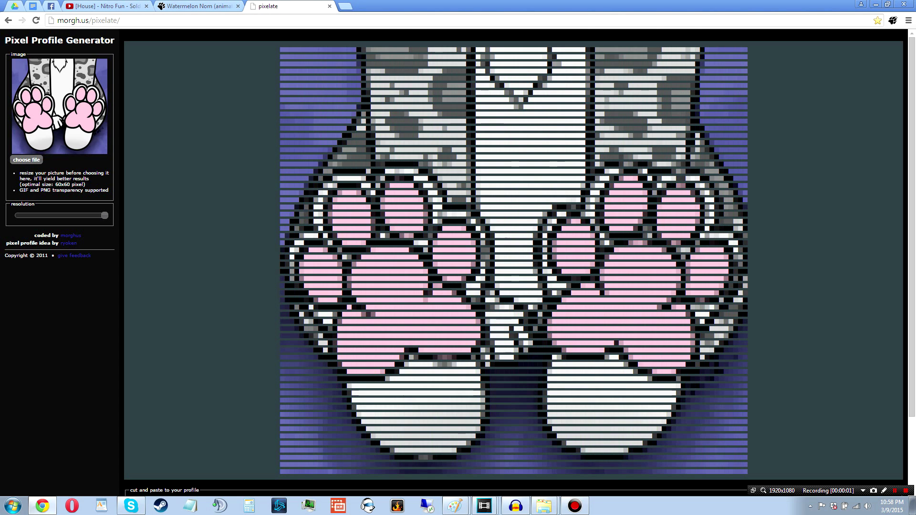
Swap in the Butt Icon picture at mid-range resolution and move to the Fur Affinity page
{"action": "left_click", "coordinate": [26, 160]}
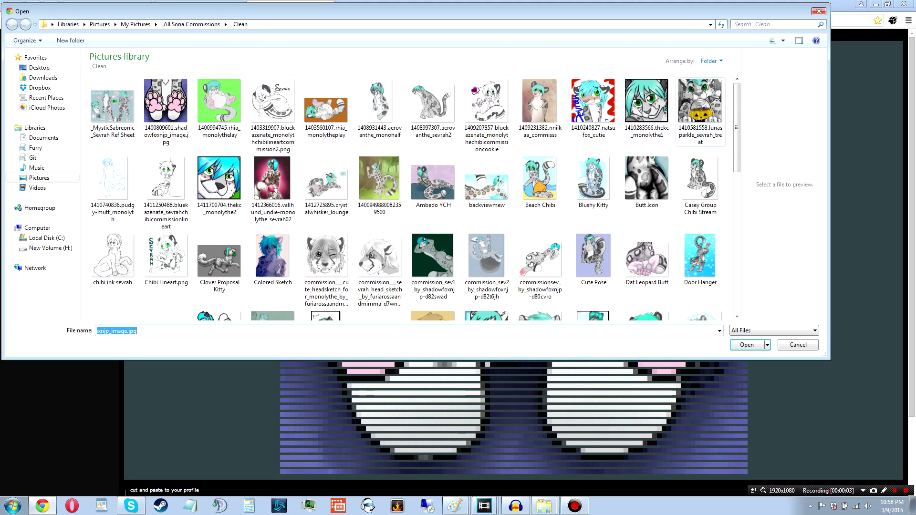
{"action": "double_click", "coordinate": [647, 179]}
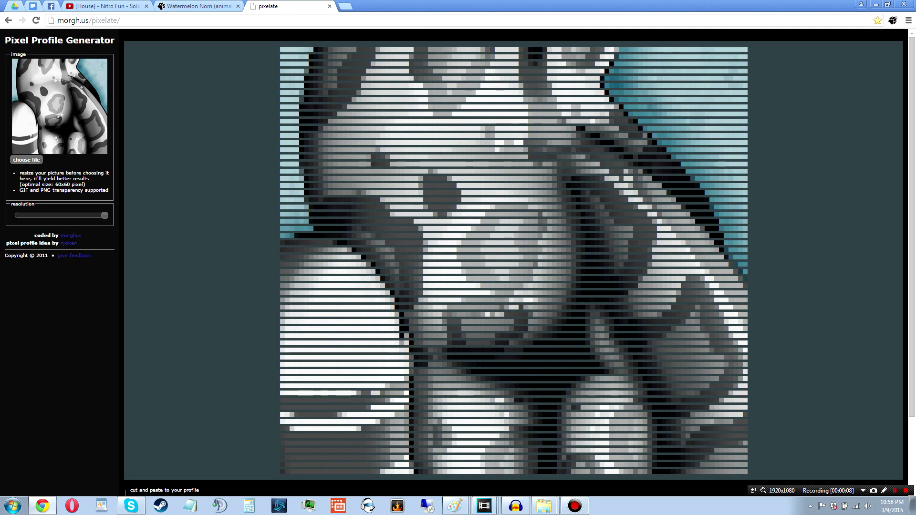
{"action": "left_click_drag", "start_coordinate": [105, 215], "coordinate": [64, 215]}
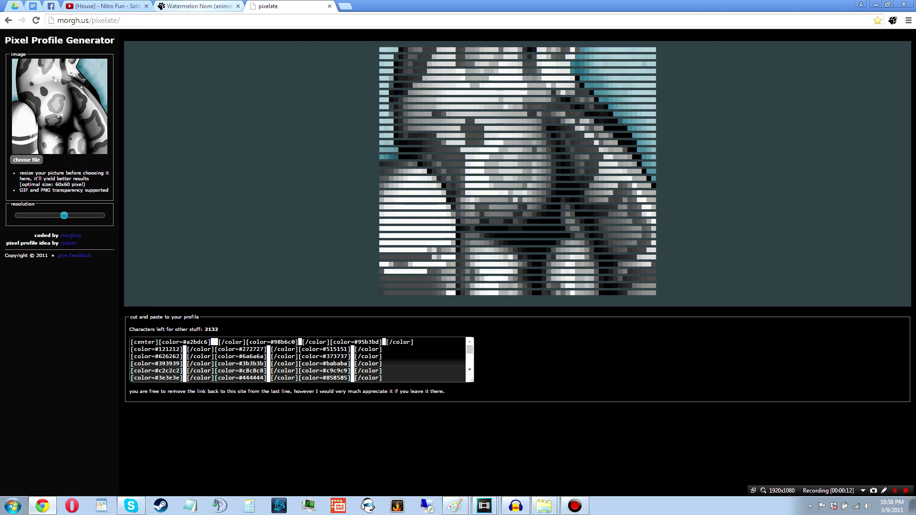
{"action": "left_click", "coordinate": [198, 6]}
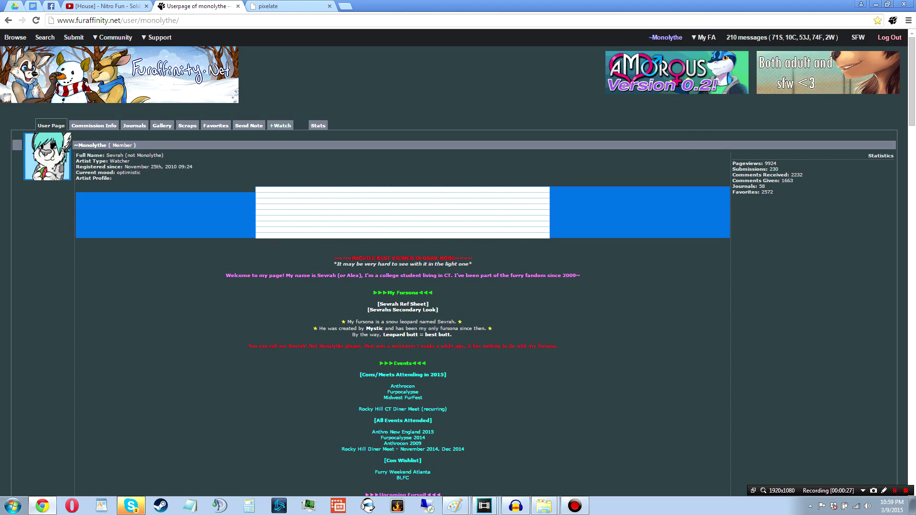
Scroll the Fur Affinity userpage and select the SEVRAH block-art title text
{"action": "scroll", "coordinate": [458, 263], "scroll_direction": "down", "scroll_amount": 20}
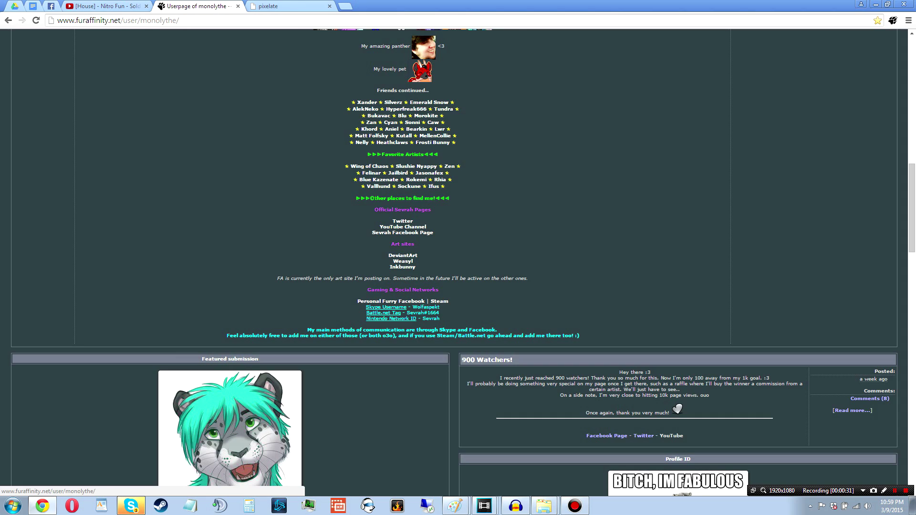
{"action": "left_click", "coordinate": [287, 7]}
{"action": "left_click", "coordinate": [193, 6]}
{"action": "scroll", "coordinate": [458, 263], "scroll_direction": "up", "scroll_amount": 8}
{"action": "scroll", "coordinate": [458, 262], "scroll_direction": "up", "scroll_amount": 5}
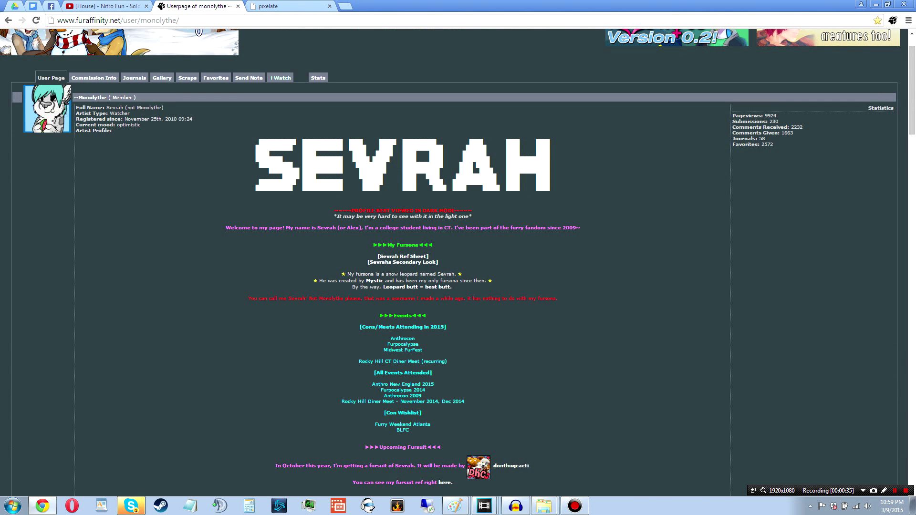
{"action": "left_click_drag", "start_coordinate": [255, 142], "coordinate": [551, 188]}
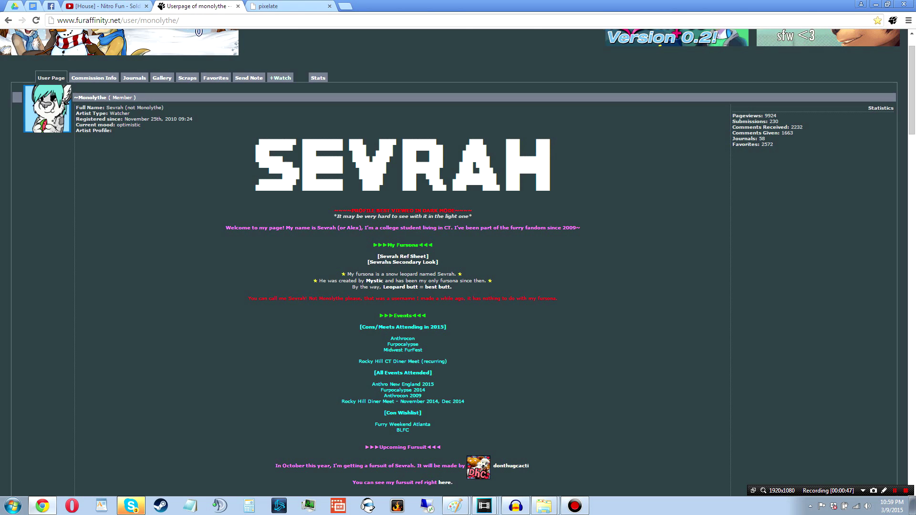
{"action": "left_click", "coordinate": [287, 7]}
{"action": "left_click", "coordinate": [26, 159]}
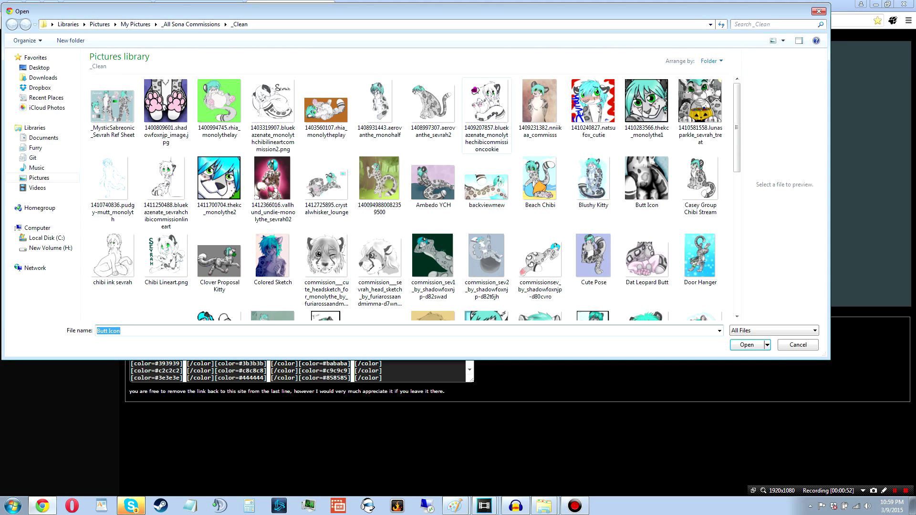
Reload the pink paw-pads picture and raise the pixel-art resolution
{"action": "scroll", "coordinate": [405, 190], "scroll_direction": "down", "scroll_amount": 5}
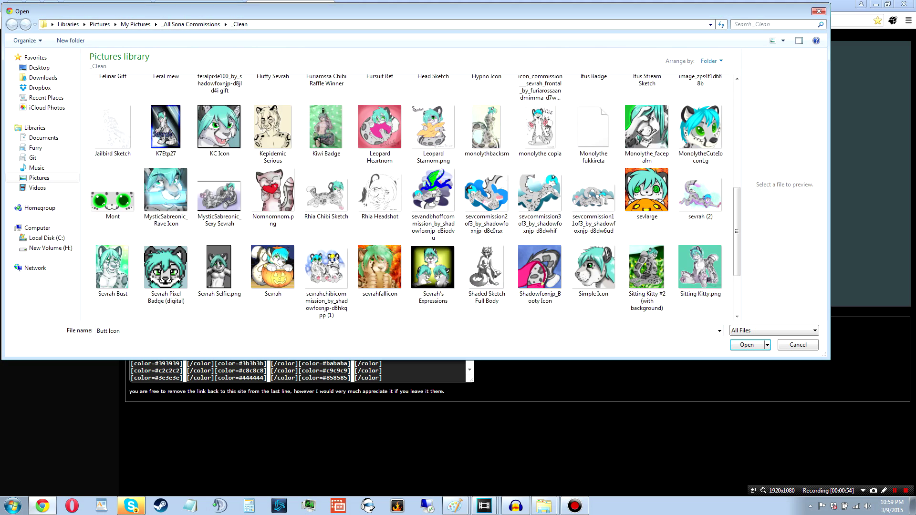
{"action": "scroll", "coordinate": [273, 197], "scroll_direction": "up", "scroll_amount": 5}
{"action": "double_click", "coordinate": [166, 105]}
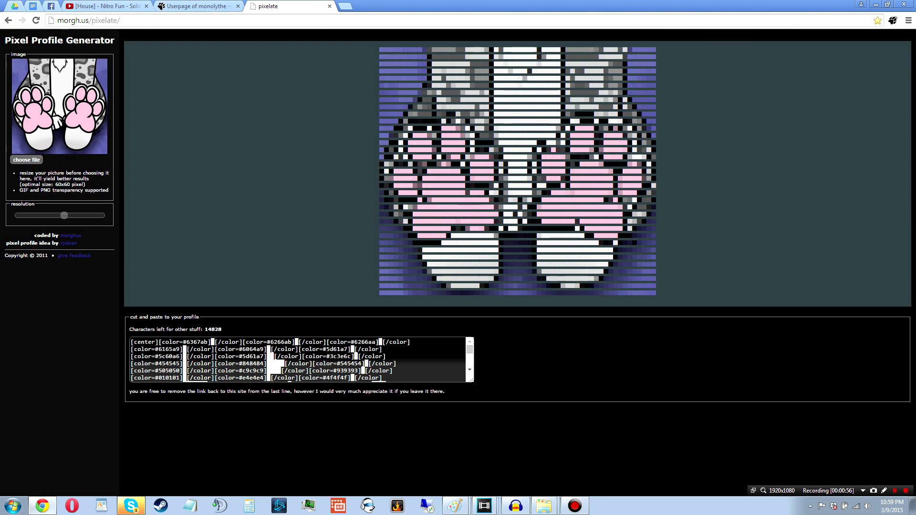
{"action": "left_click_drag", "start_coordinate": [64, 216], "coordinate": [85, 215]}
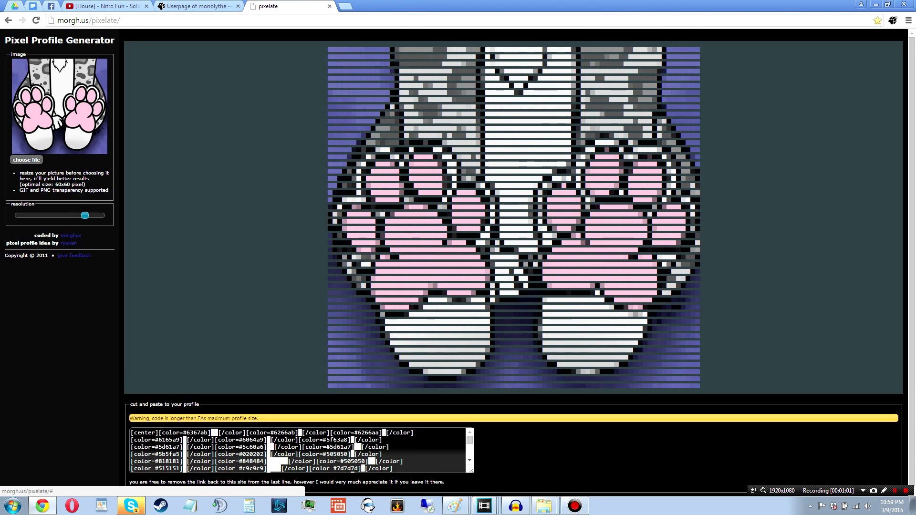
Select and copy all the generated pixel-art code from the code box
{"action": "scroll", "coordinate": [85, 216], "scroll_direction": "down", "scroll_amount": 1}
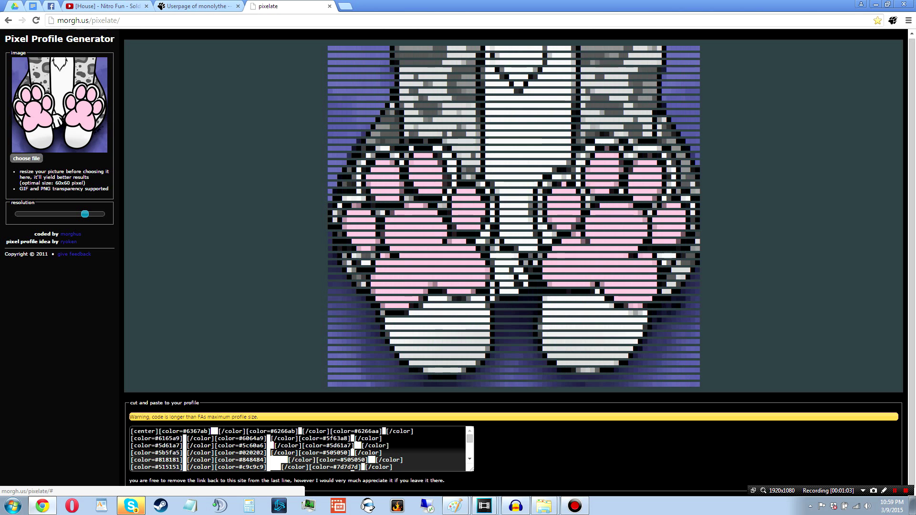
{"action": "left_click_drag", "start_coordinate": [131, 431], "coordinate": [238, 487]}
{"action": "left_click", "coordinate": [296, 451]}
{"action": "key", "text": "ctrl+a"}
{"action": "left_click", "coordinate": [296, 450]}
{"action": "key", "text": "ctrl+a"}
{"action": "scroll", "coordinate": [301, 448], "scroll_direction": "down", "scroll_amount": 10}
{"action": "left_click", "coordinate": [198, 7]}
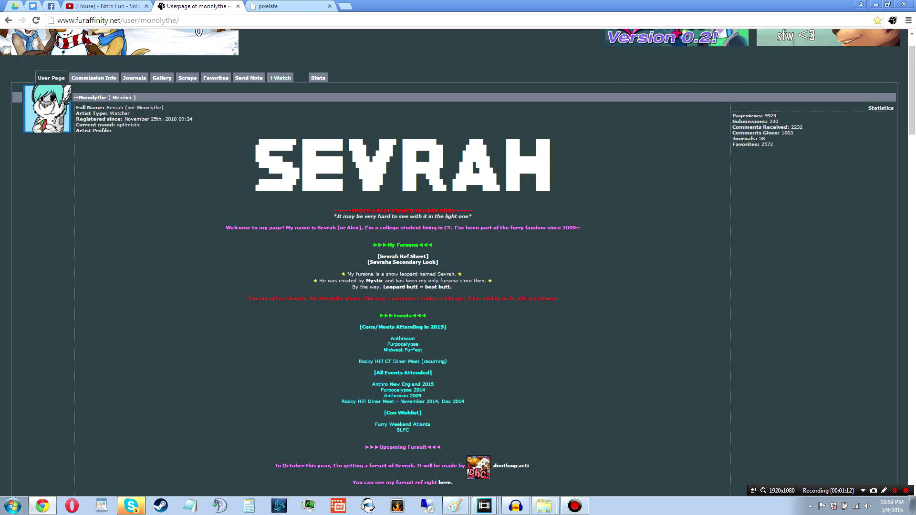
Go to My FA > Account Management > Profile Info settings
{"action": "scroll", "coordinate": [478, 143], "scroll_direction": "up", "scroll_amount": 1}
{"action": "mouse_move", "coordinate": [704, 38]}
{"action": "mouse_move", "coordinate": [673, 82]}
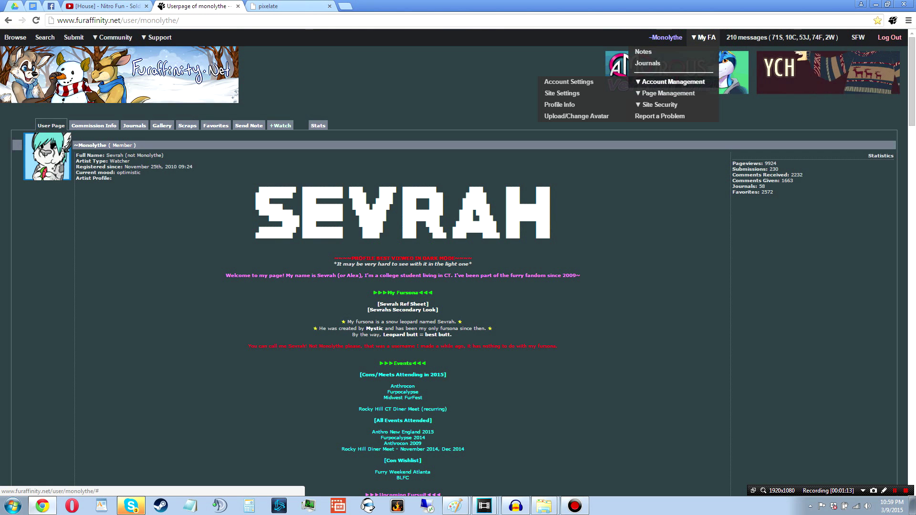
{"action": "left_click", "coordinate": [559, 105]}
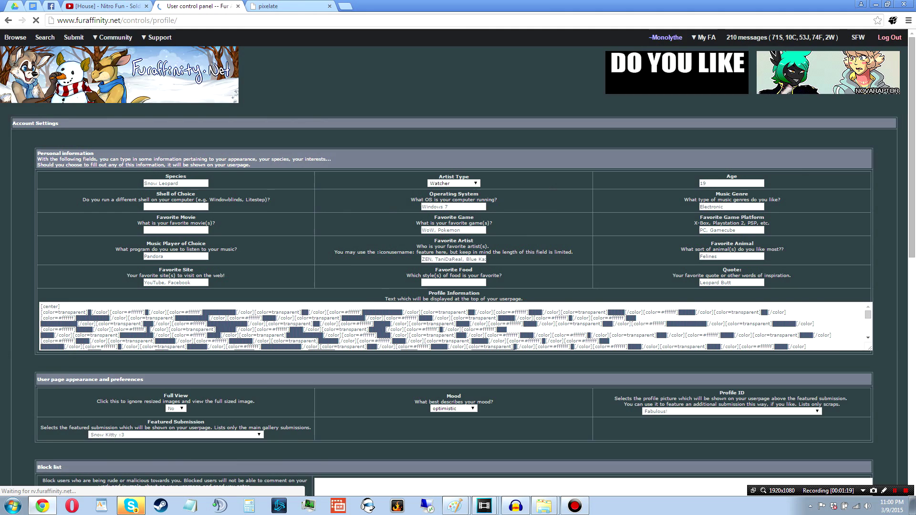
Drag the Profile Information box's corner handle to make it taller
{"action": "scroll", "coordinate": [458, 258], "scroll_direction": "down", "scroll_amount": 2}
{"action": "left_click_drag", "start_coordinate": [870, 254], "coordinate": [869, 364]}
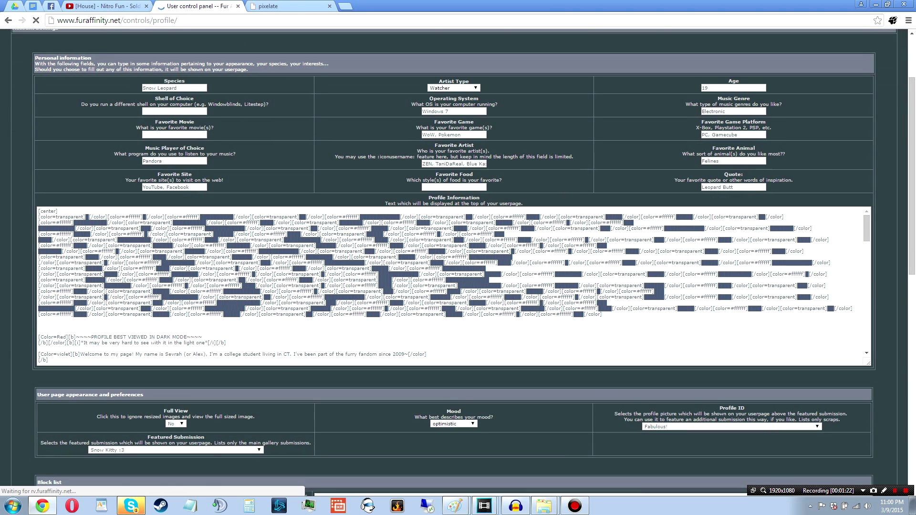
{"action": "left_click_drag", "start_coordinate": [867, 229], "coordinate": [867, 240]}
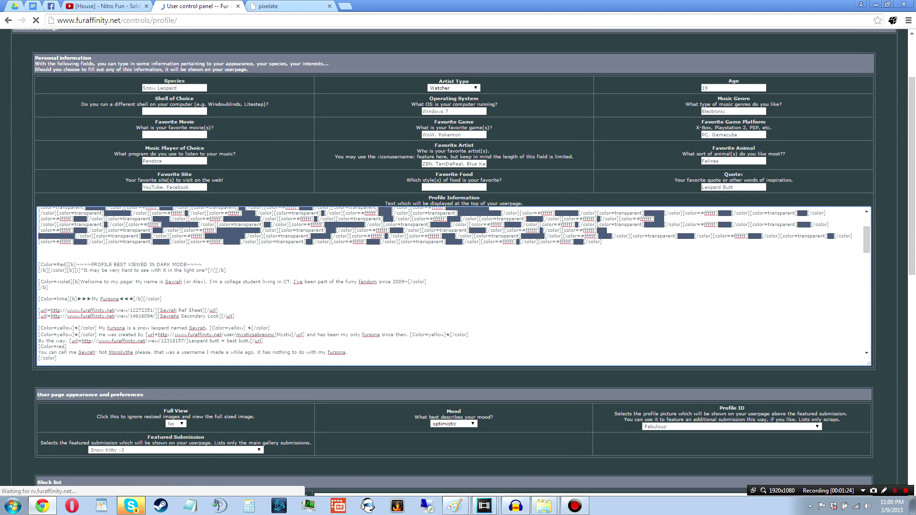
{"action": "key", "text": "ctrl+Tab"}
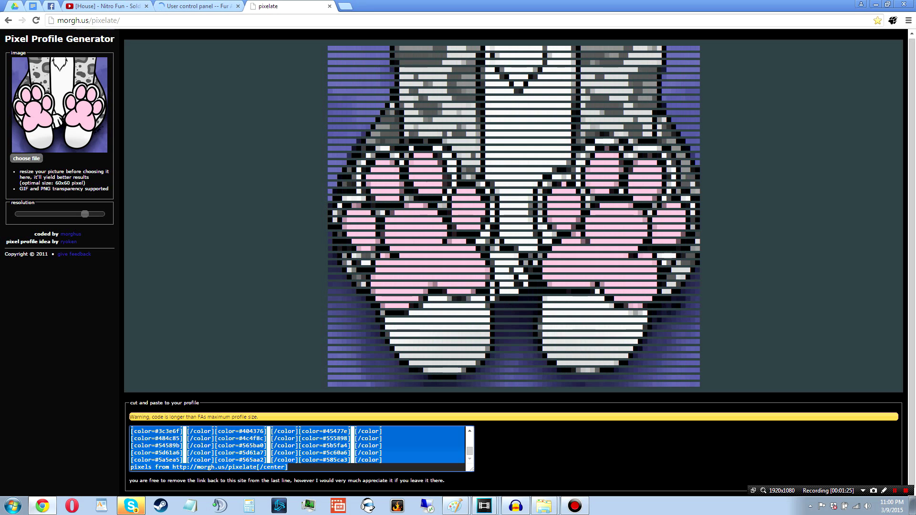
Return to the Fur Affinity profile settings page
{"action": "key", "text": "ctrl+shift+Tab"}
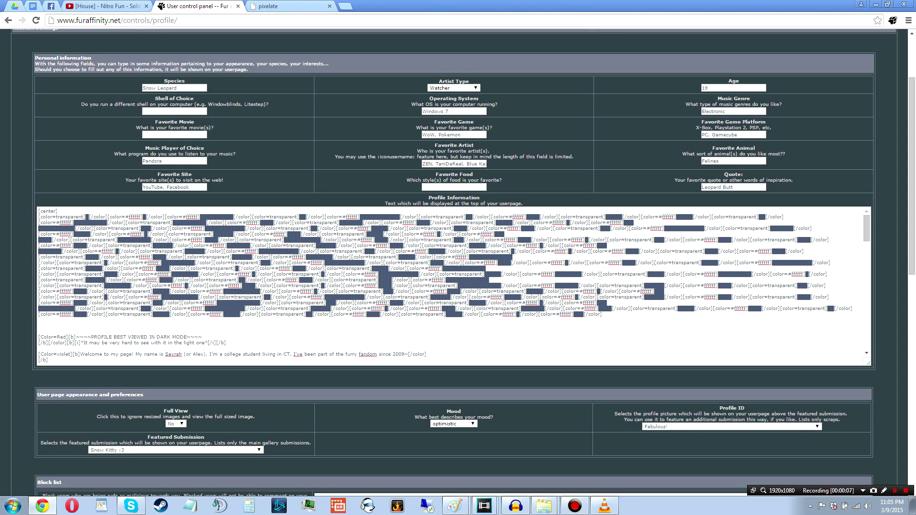
Paste all the Profile Information text into Notepad as a backup, then return to the profile page
{"action": "key", "text": "ctrl+a"}
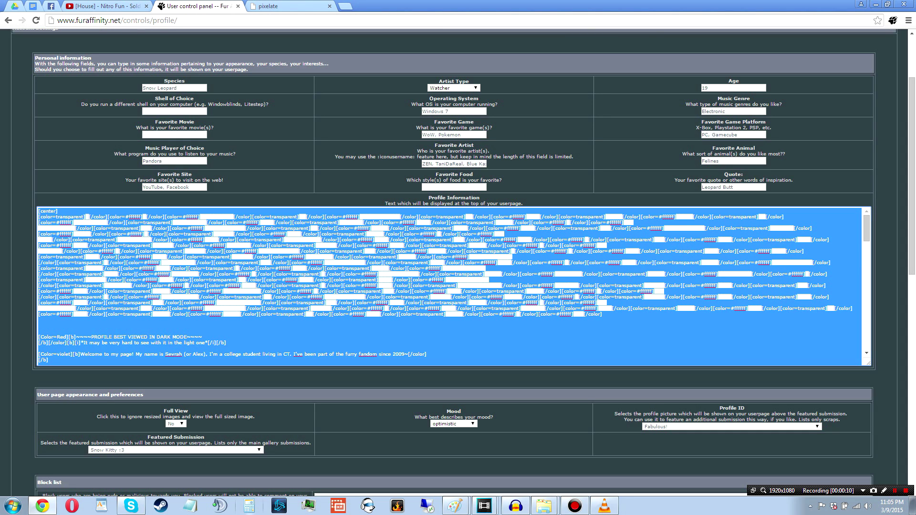
{"action": "key", "text": "ctrl+c"}
{"action": "left_click", "coordinate": [190, 506]}
{"action": "key", "text": "ctrl+v"}
{"action": "left_click", "coordinate": [364, 277]}
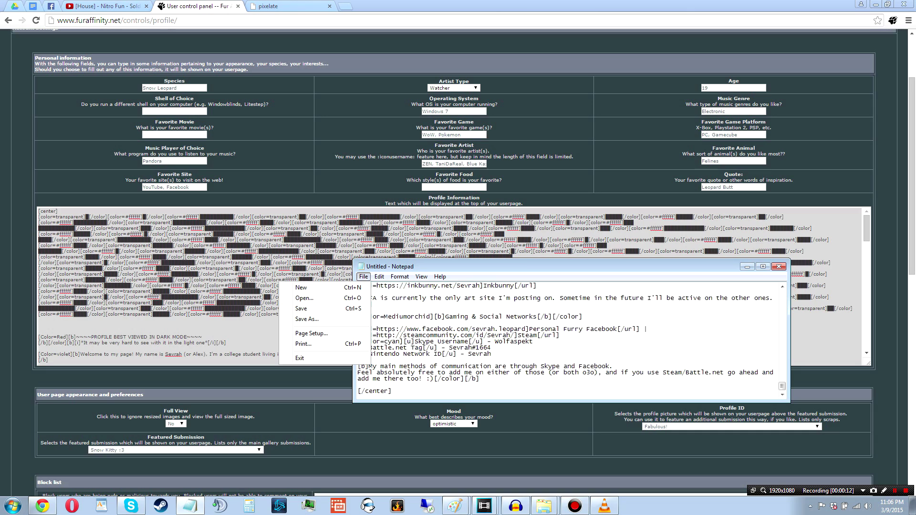
{"action": "left_click", "coordinate": [363, 277]}
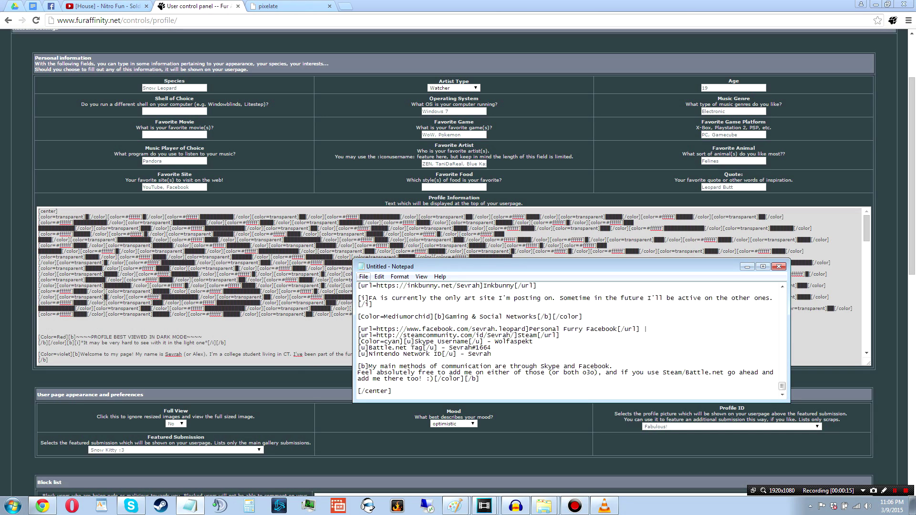
{"action": "left_click", "coordinate": [364, 277]}
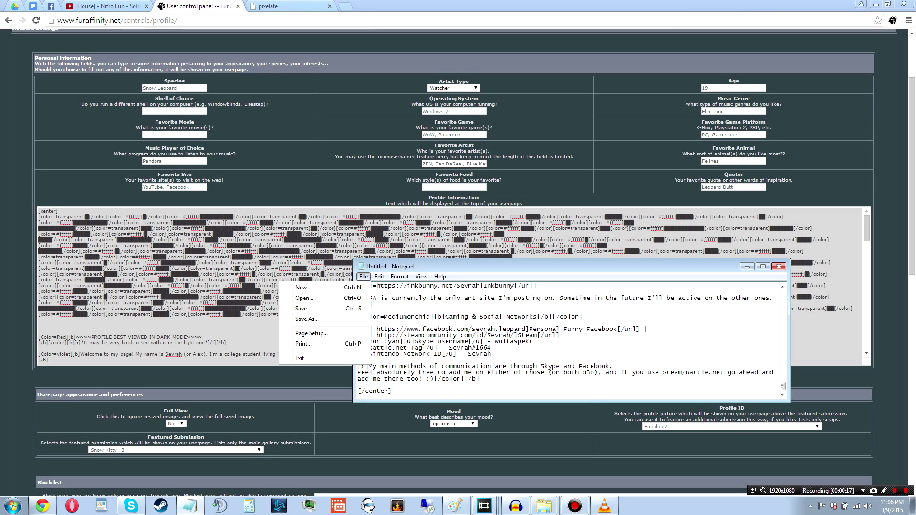
{"action": "key", "text": "Escape"}
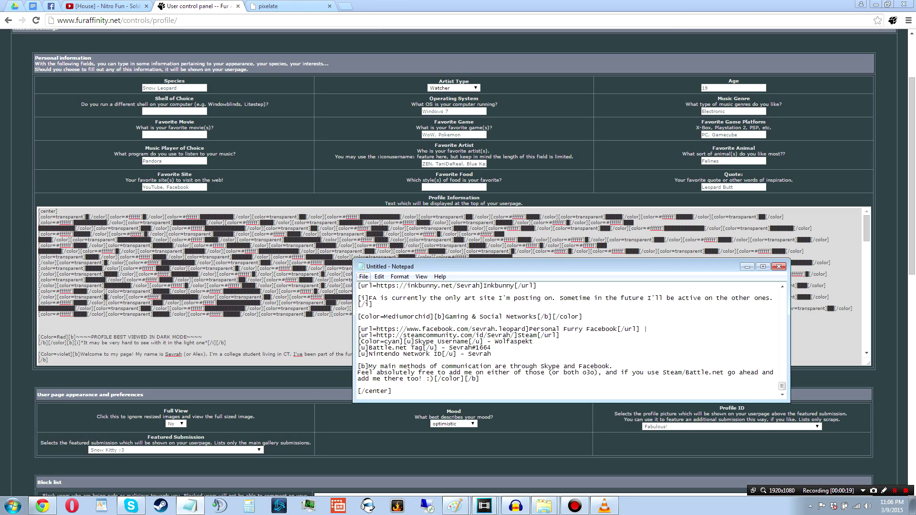
{"action": "key", "text": "alt+Tab"}
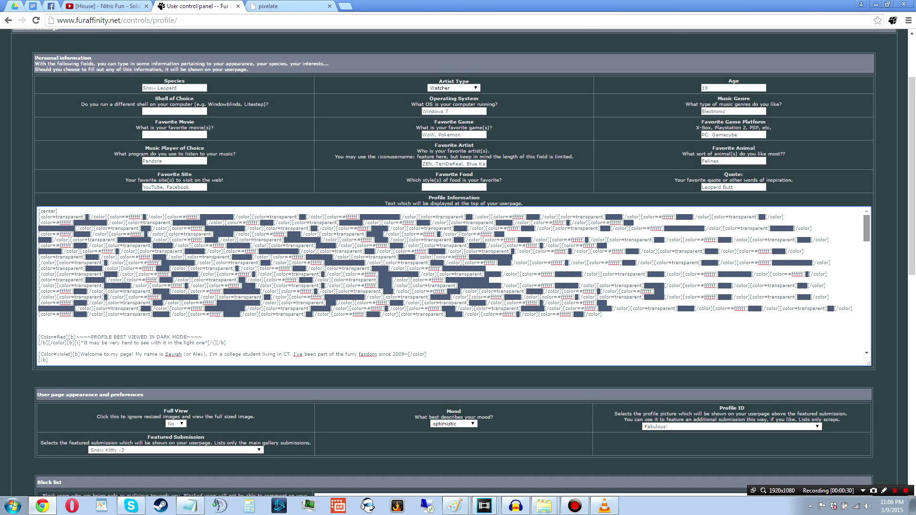
{"action": "mouse_move", "coordinate": [866, 228]}
{"action": "left_mouse_down"}
{"action": "mouse_move", "coordinate": [867, 242]}
{"action": "mouse_move", "coordinate": [867, 228]}
{"action": "left_mouse_up"}
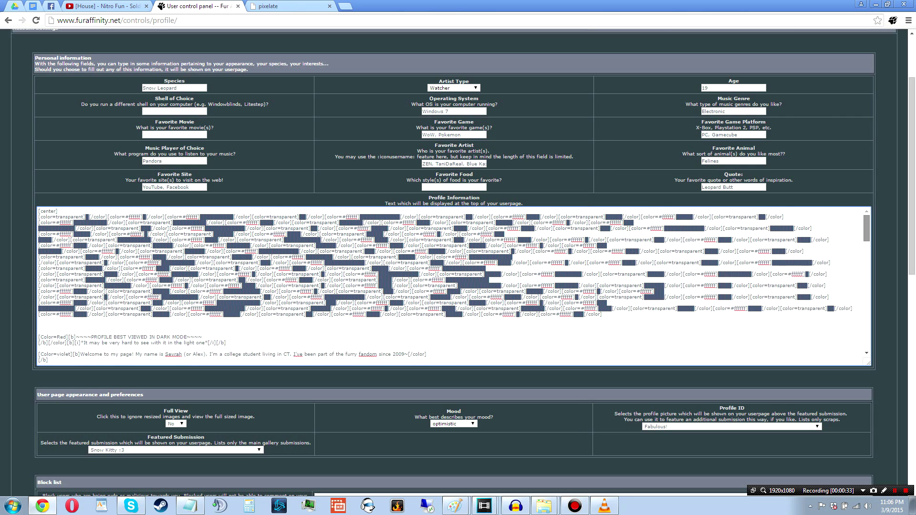